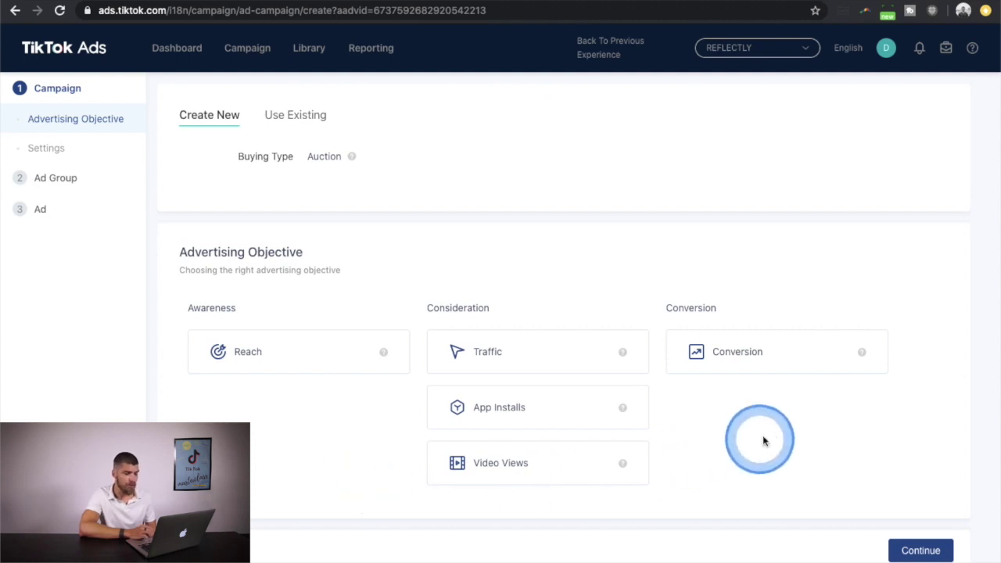
Step: Choose Conversion as the advertising objective and name the campaign "Conversions - US - website (add to cart)"
mouse_move(619, 354)
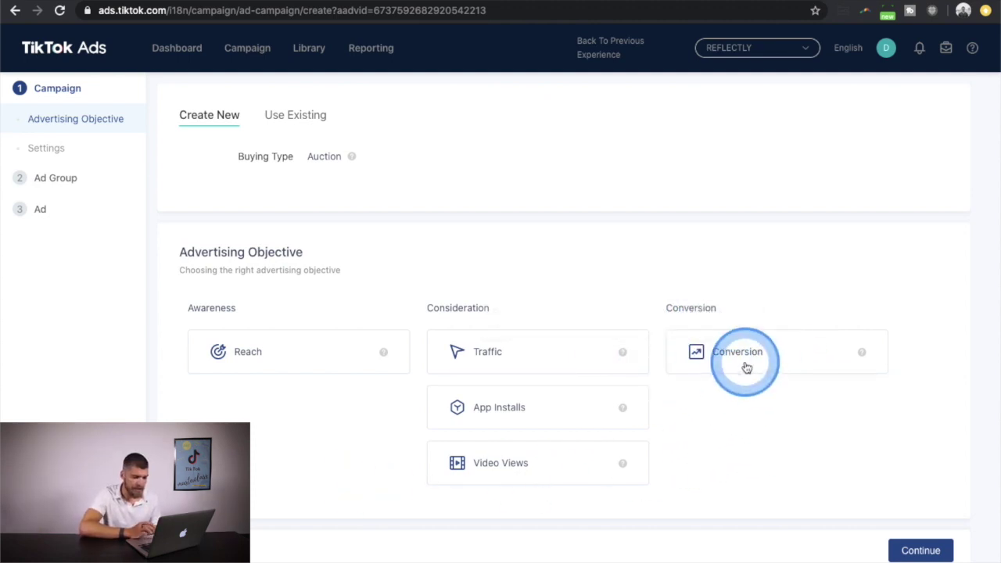
click(777, 377)
scroll(745, 460, down, 1)
scroll(745, 460, down, 3)
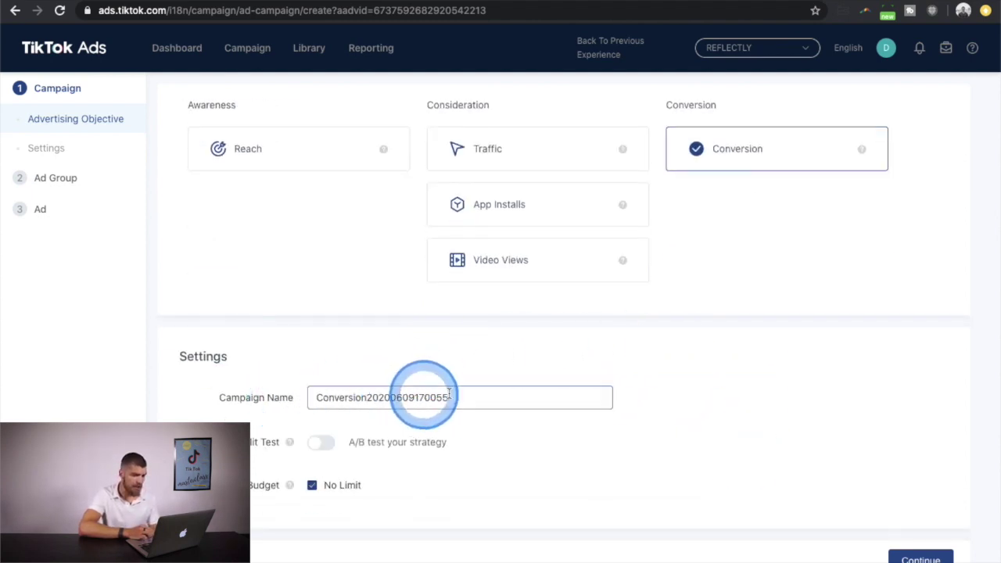
double_click(400, 395)
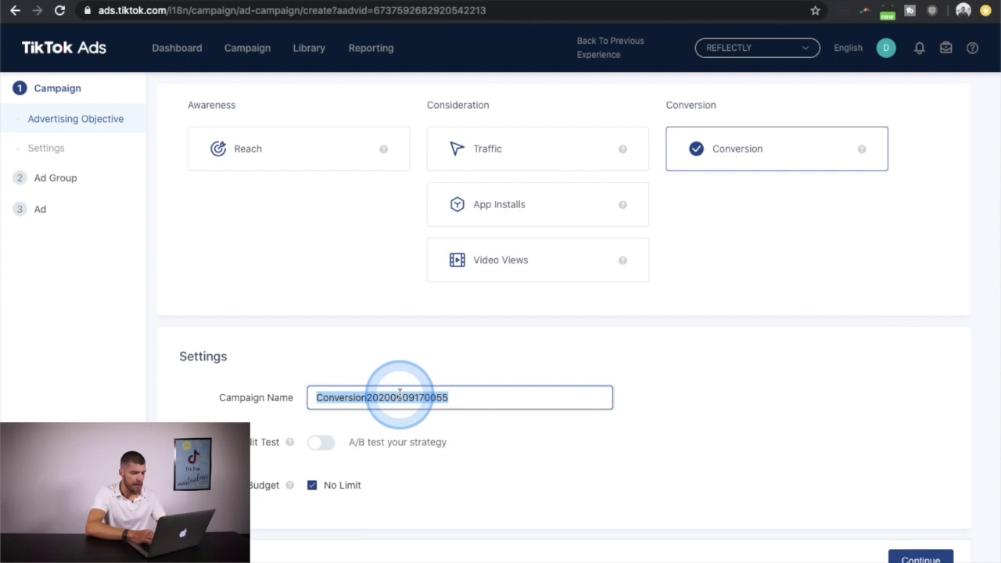
text(Conversions - US - website (add to cart))
Step: Turn off the No Limit budget option and set a daily campaign budget of 100 USD
click(324, 443)
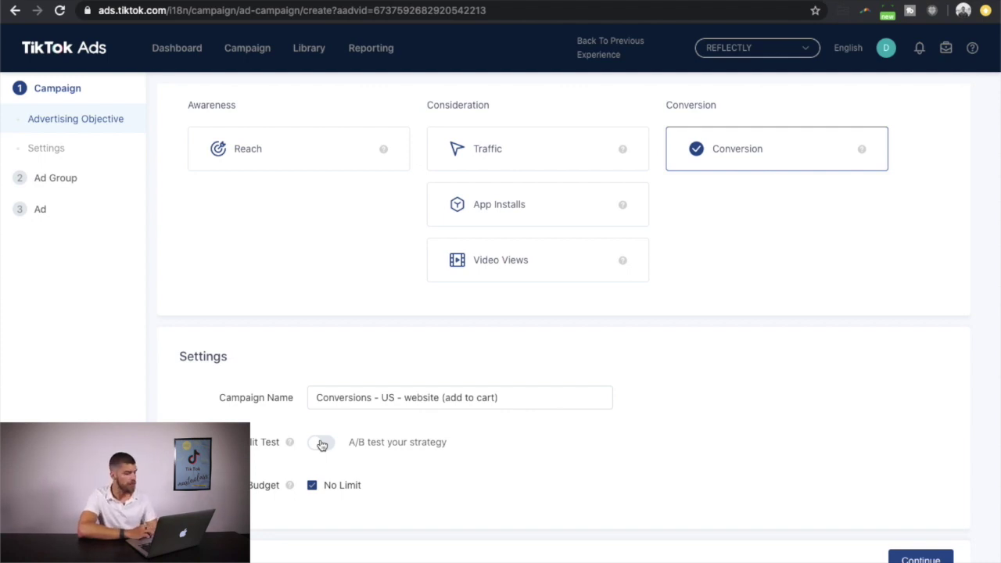
click(319, 487)
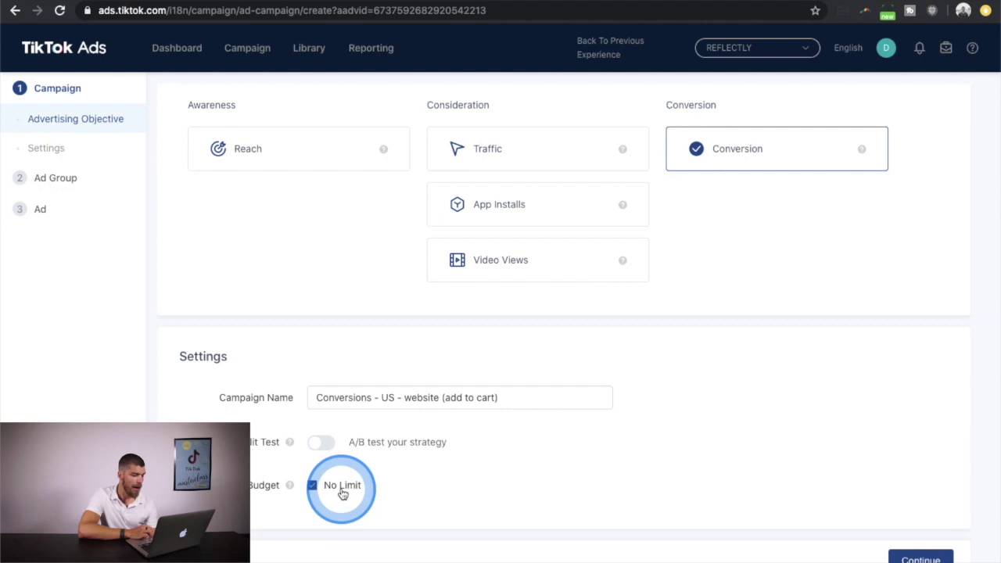
scroll(516, 479, down, 1)
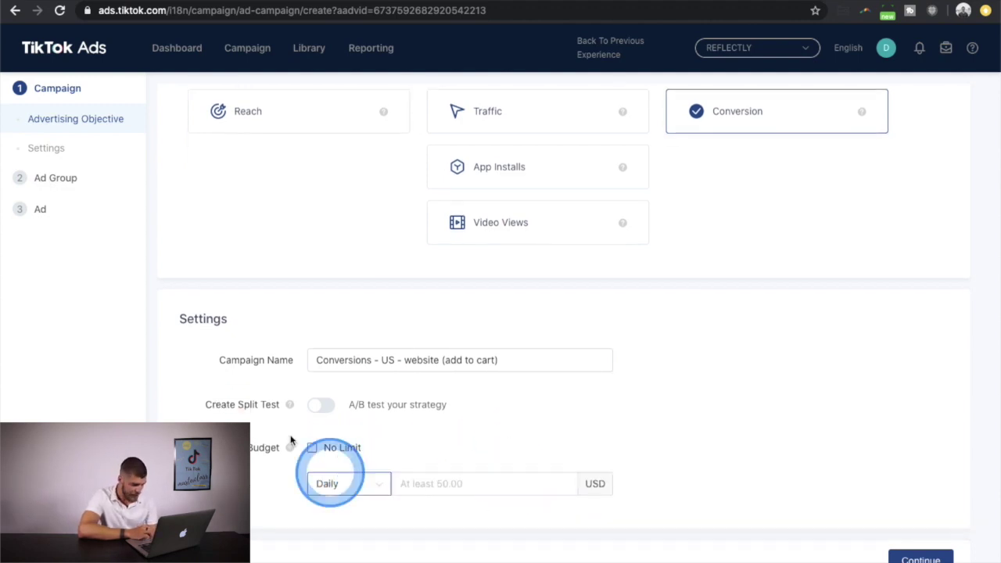
click(469, 486)
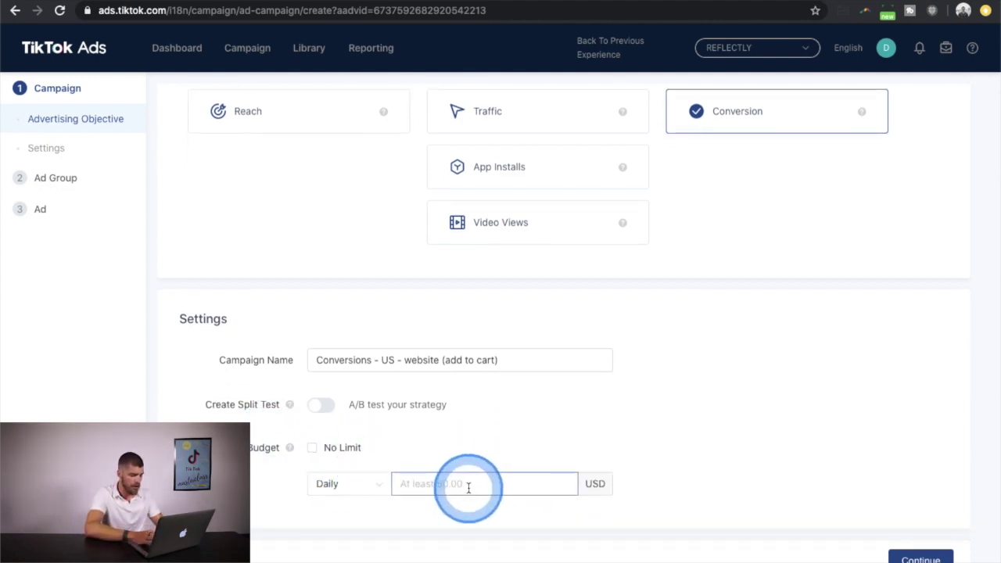
text(100)
click(540, 462)
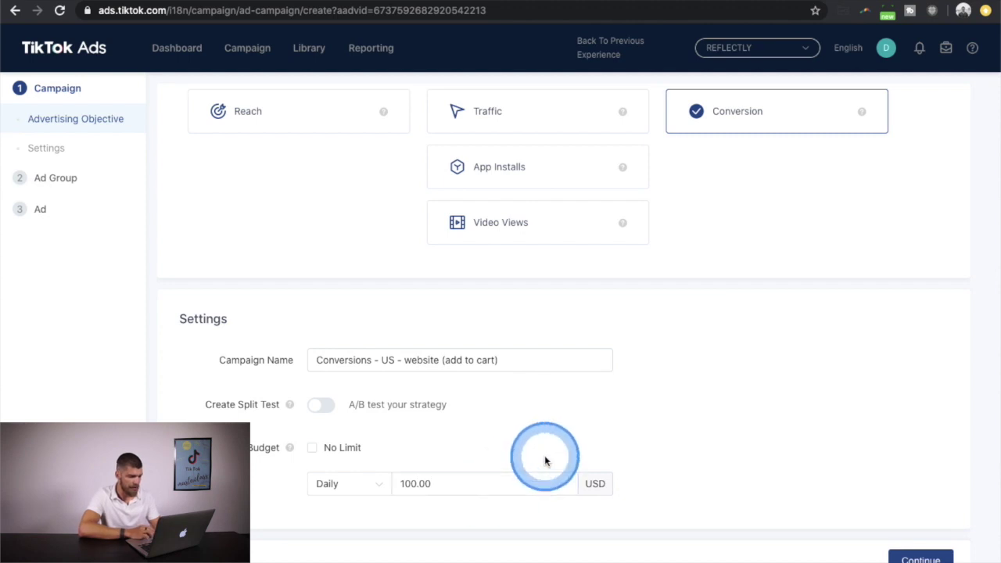
click(743, 463)
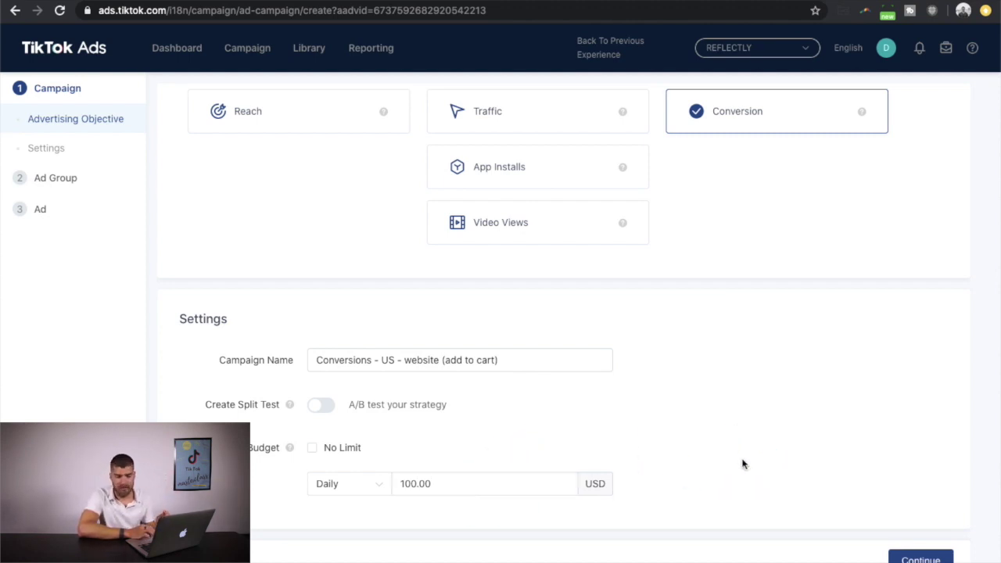
Step: Set the daily campaign budget to 50 USD
triple_click(495, 478)
text(50)
click(543, 445)
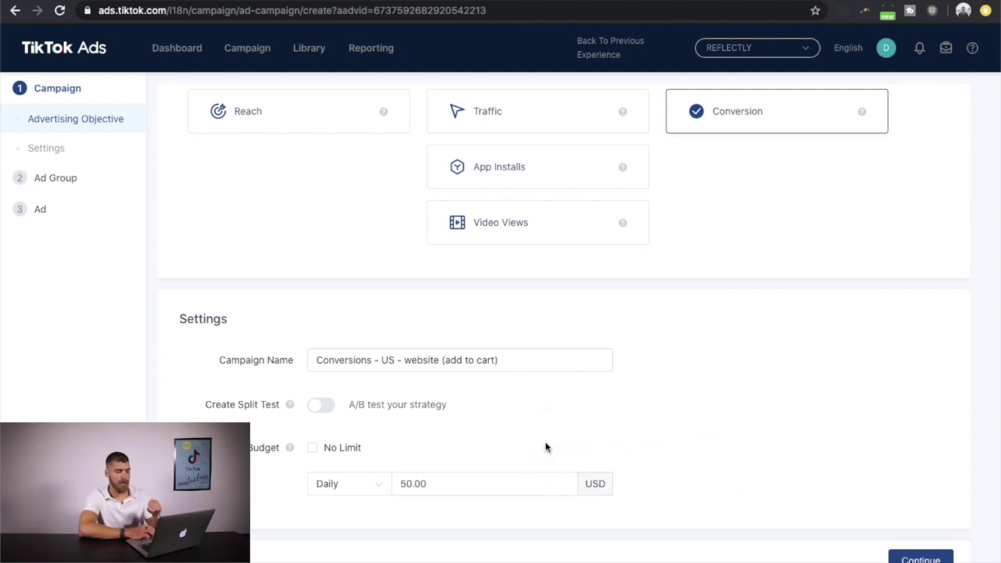
click(516, 453)
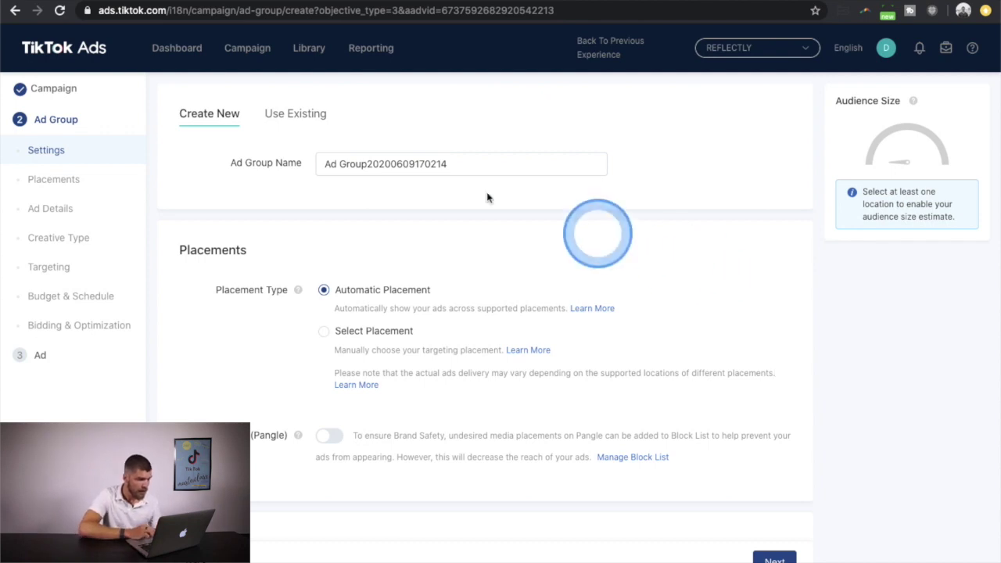
click(392, 167)
triple_click(392, 165)
click(468, 204)
click(516, 170)
click(517, 239)
scroll(517, 240, down, 1)
scroll(516, 240, up, 1)
click(282, 114)
click(314, 114)
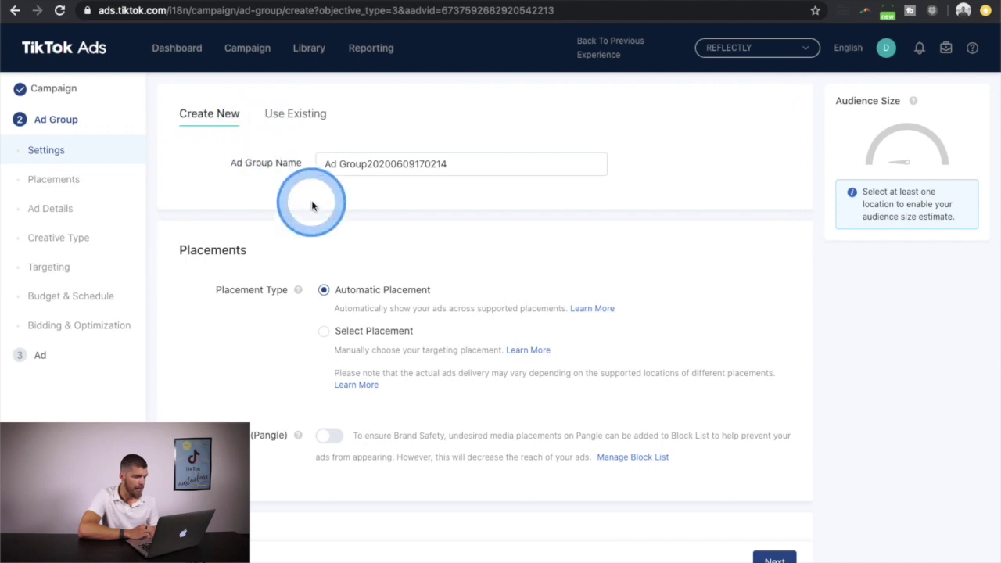
Step: Switch the ad group's placement type to Select Placement
scroll(312, 205, down, 2)
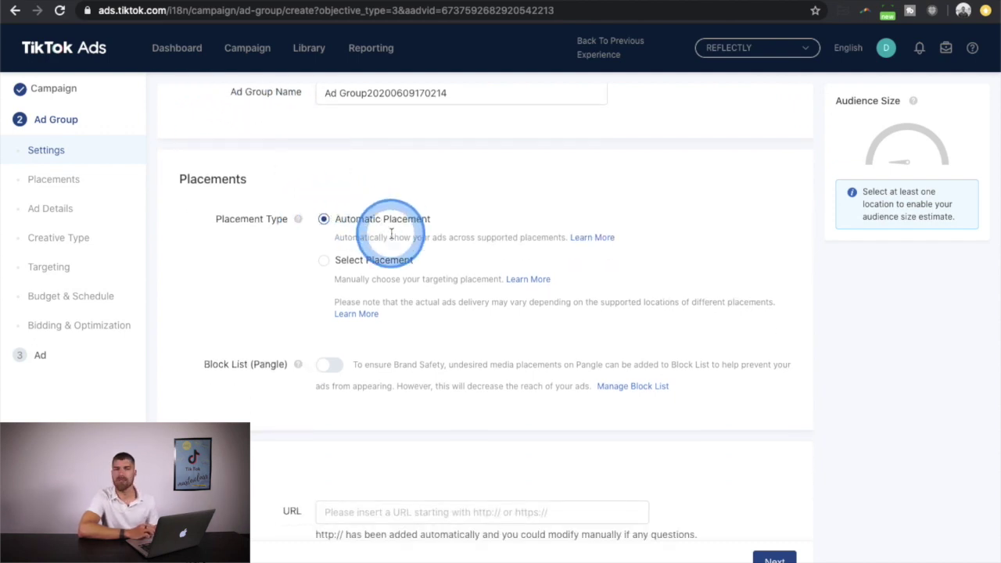
click(362, 264)
scroll(504, 224, down, 2)
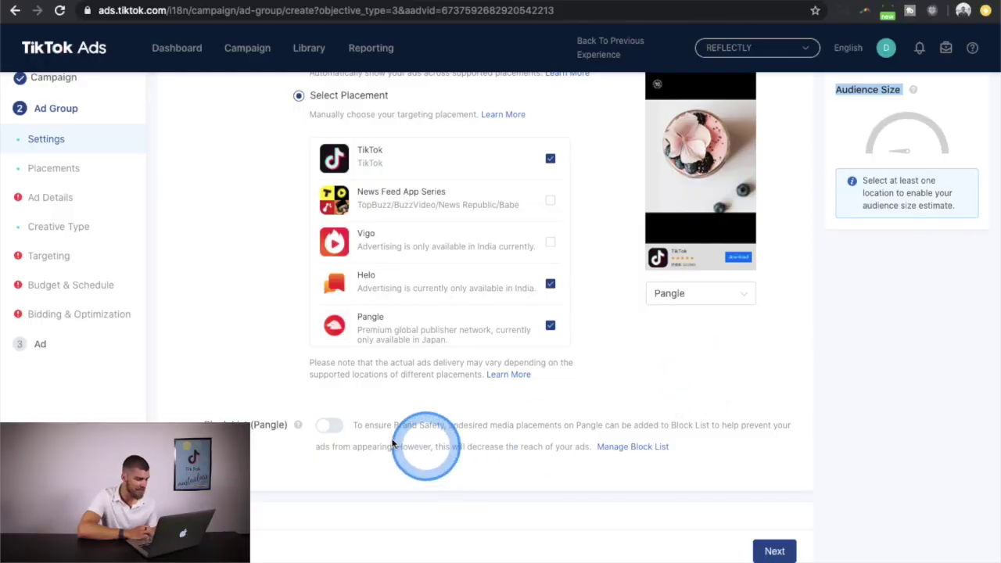
Step: Enter the advertiser's website address as the URL in the ad details
scroll(514, 441, down, 5)
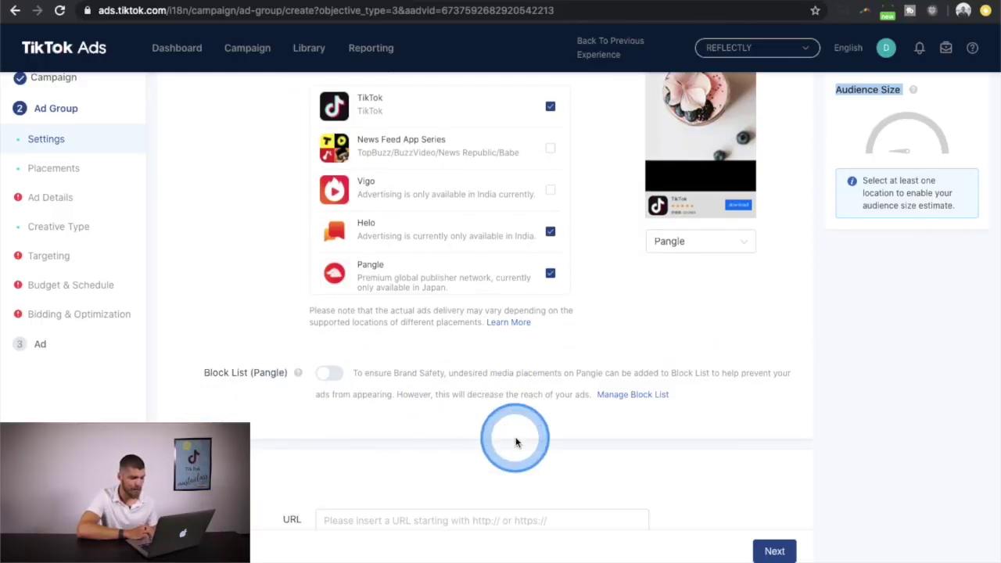
scroll(559, 402, down, 3)
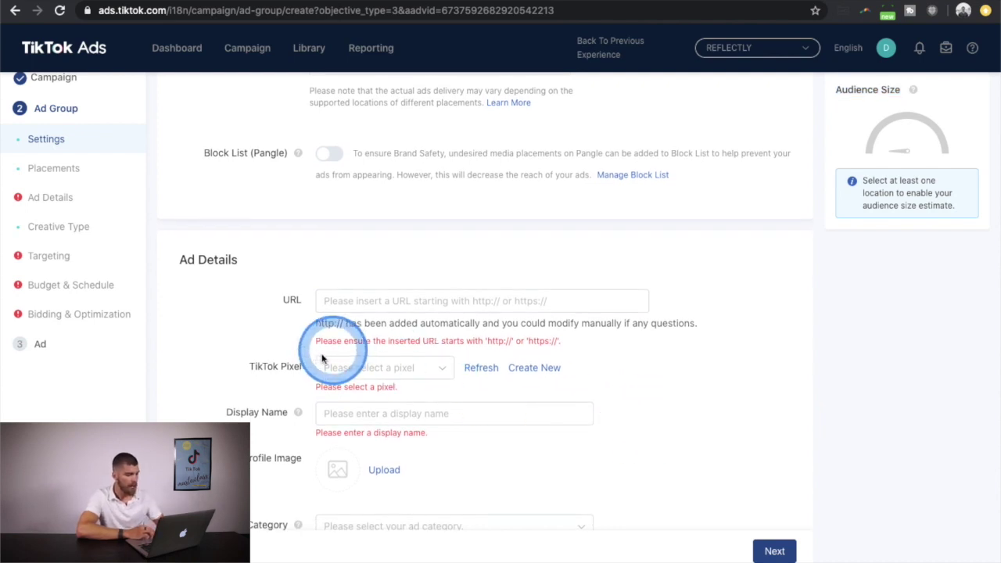
scroll(250, 372, down, 2)
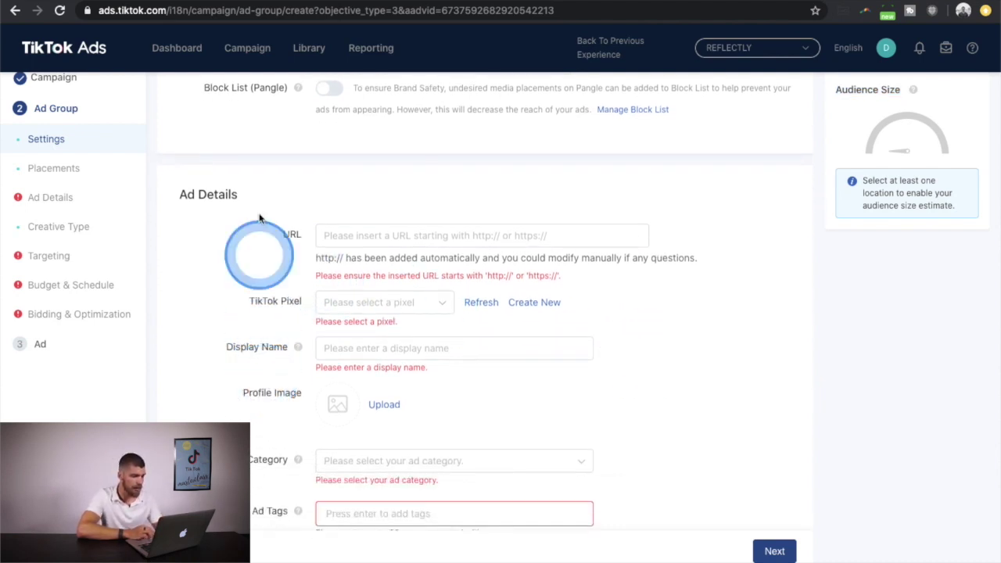
click(400, 233)
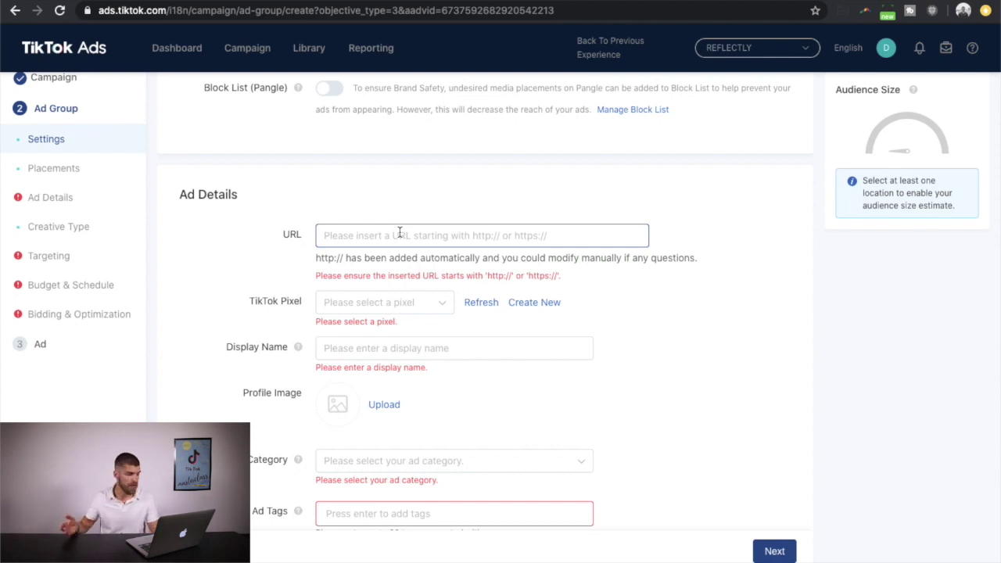
click(445, 234)
text(http://dariusmora.com)
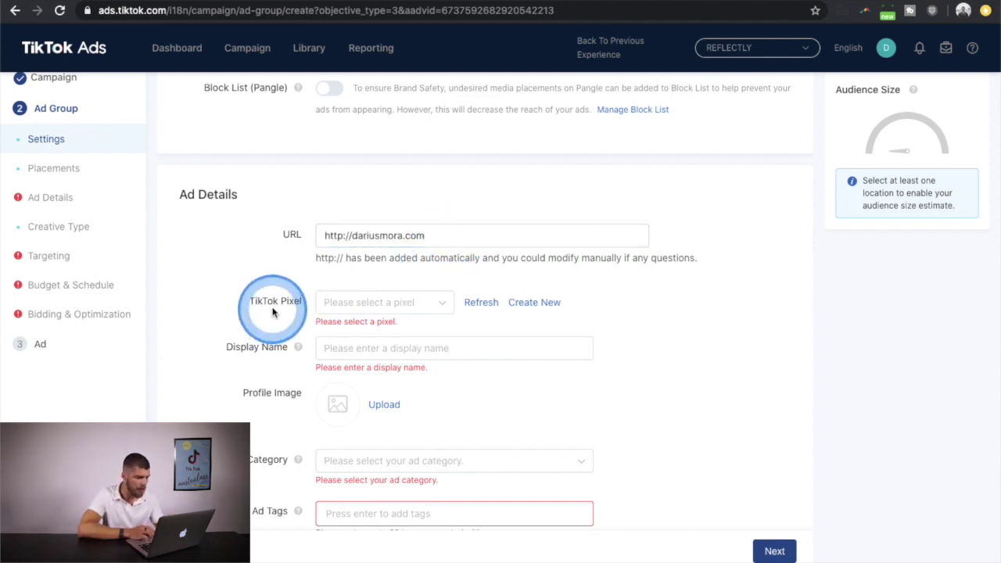
Step: Select Website pixel as the TikTok pixel and choose its Button Click event
click(403, 303)
click(353, 329)
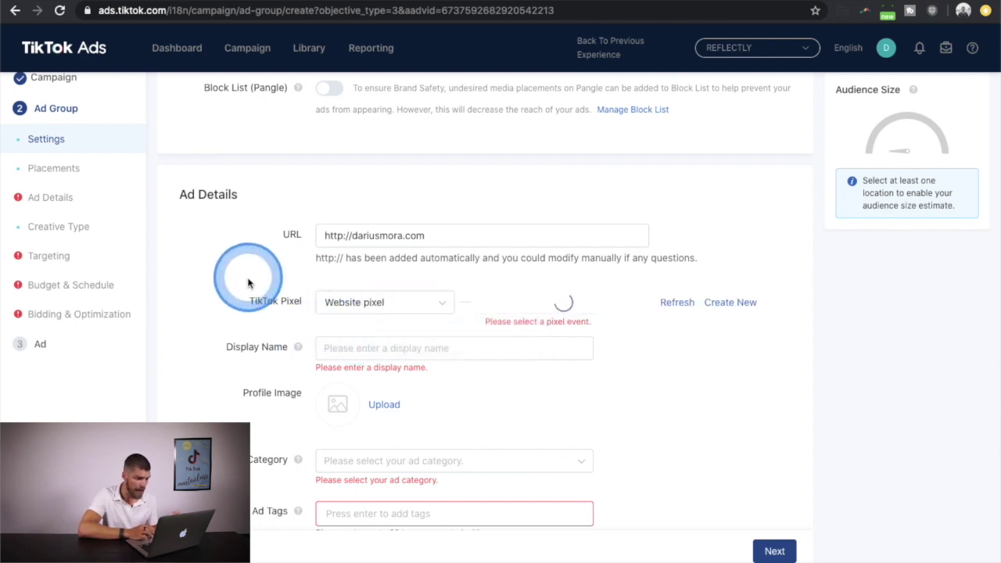
click(521, 302)
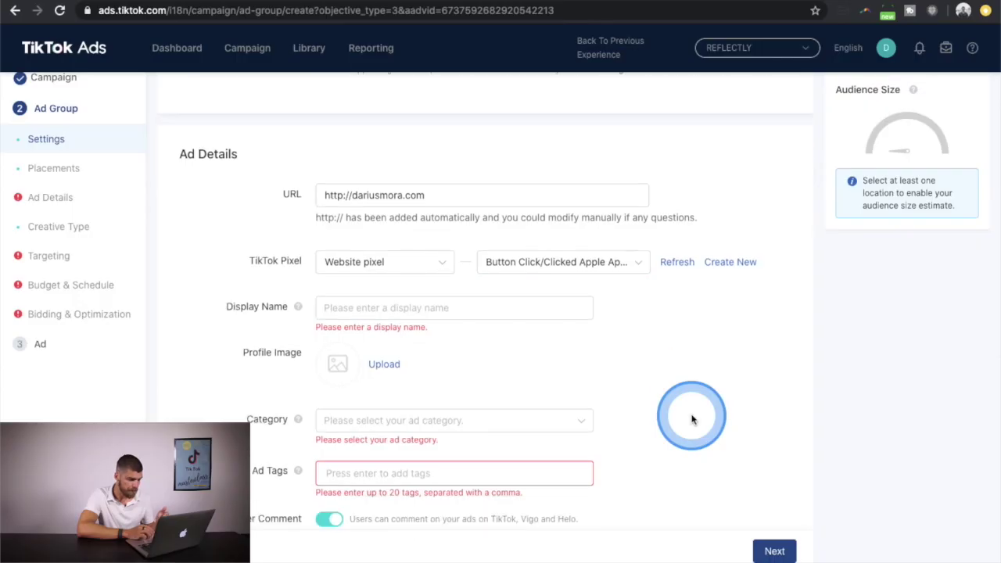
Step: Enter the advertiser's full name as the ad display name
scroll(548, 360, down, 1)
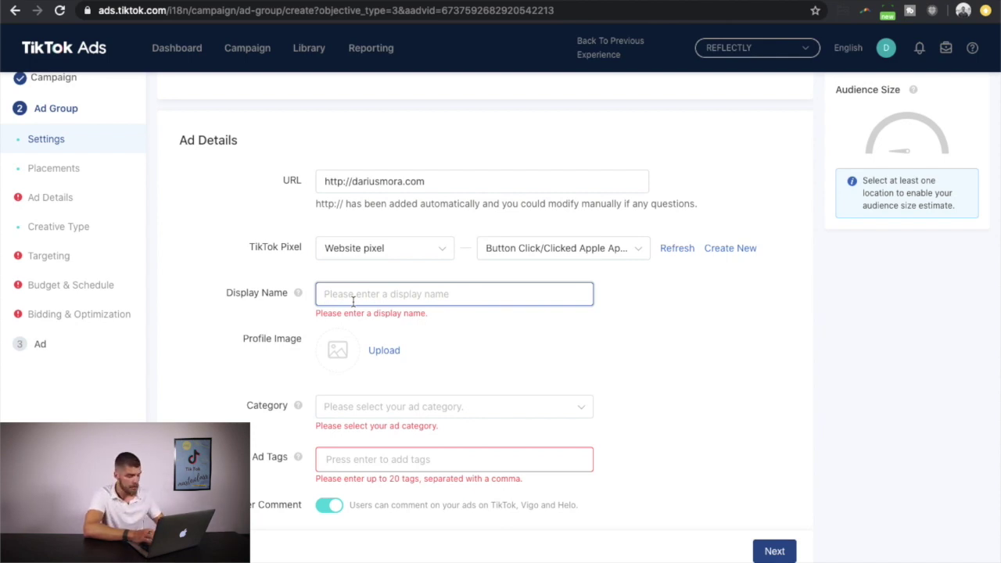
click(354, 301)
text(Daris)
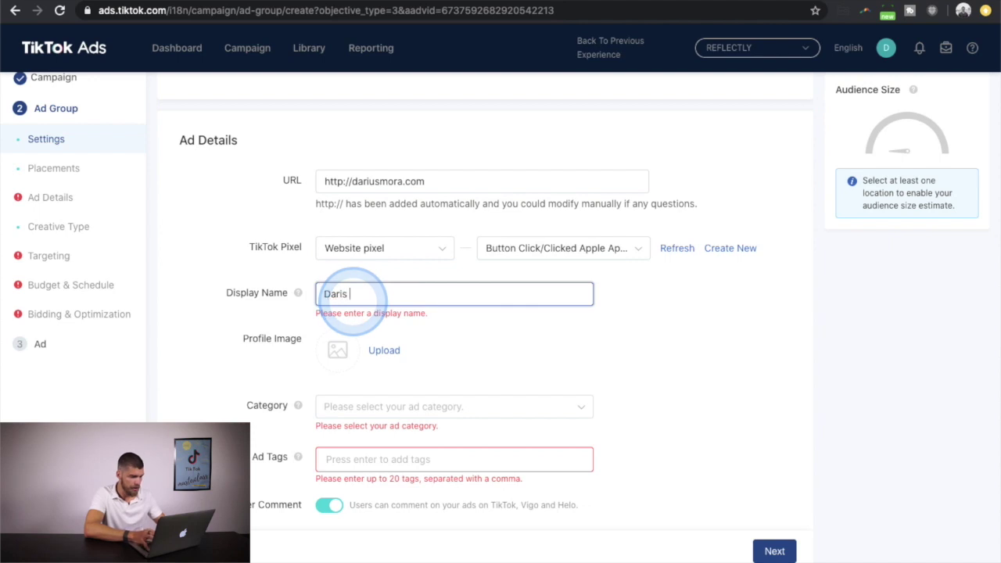
text( ius)
click(353, 302)
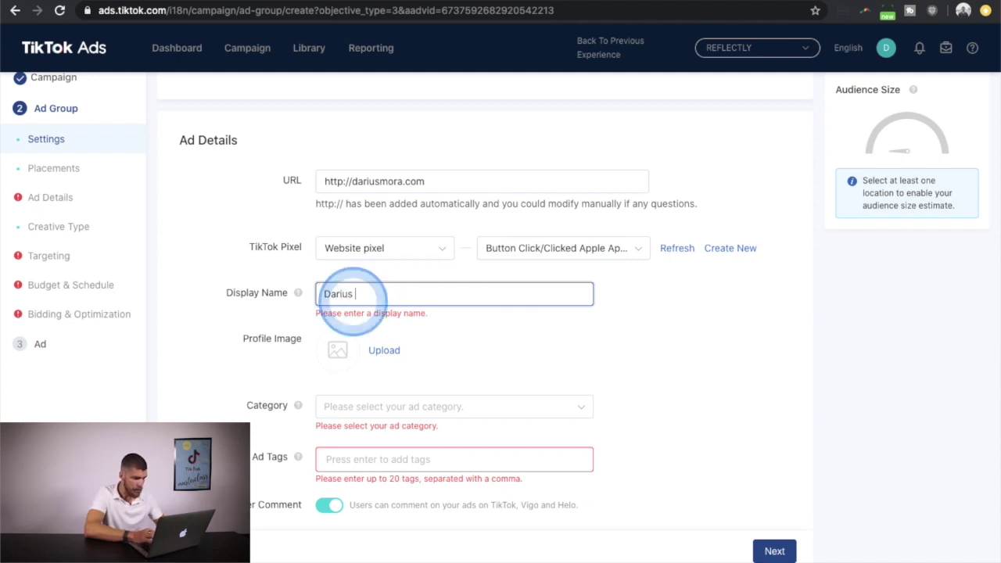
click(545, 340)
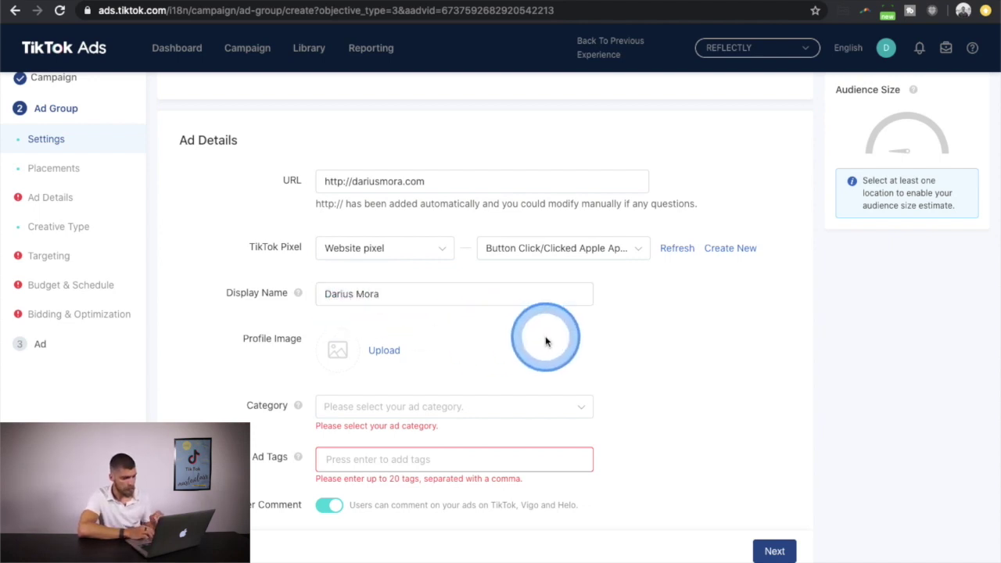
Step: Upload the portrait photo as the profile image and submit it with the default crop
scroll(545, 340, down, 1)
click(383, 311)
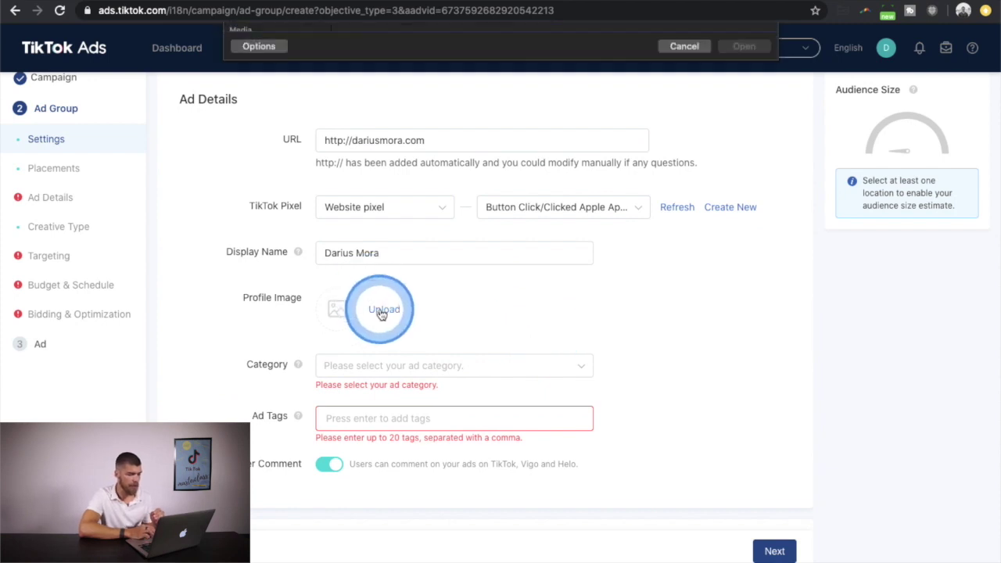
key(Return)
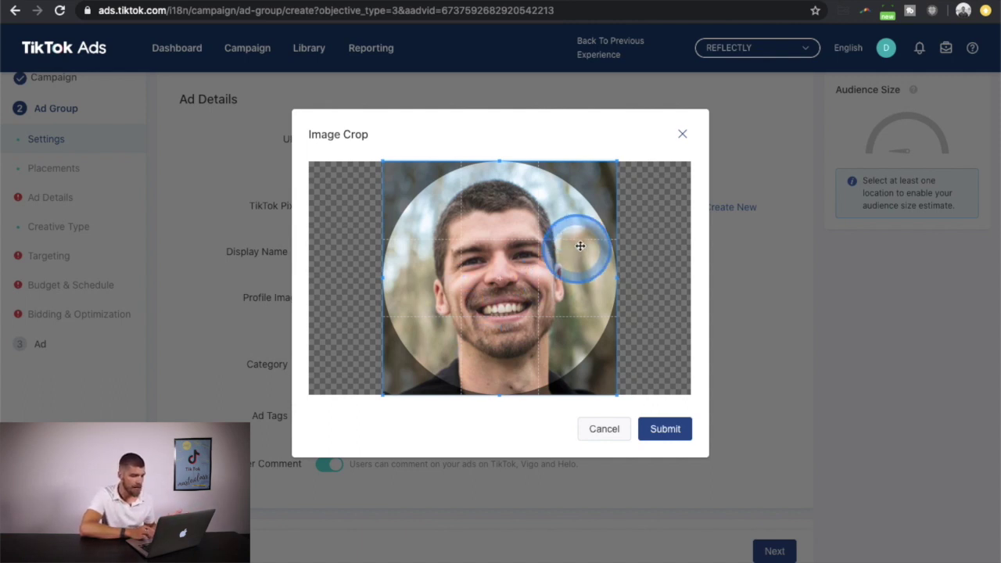
click(662, 430)
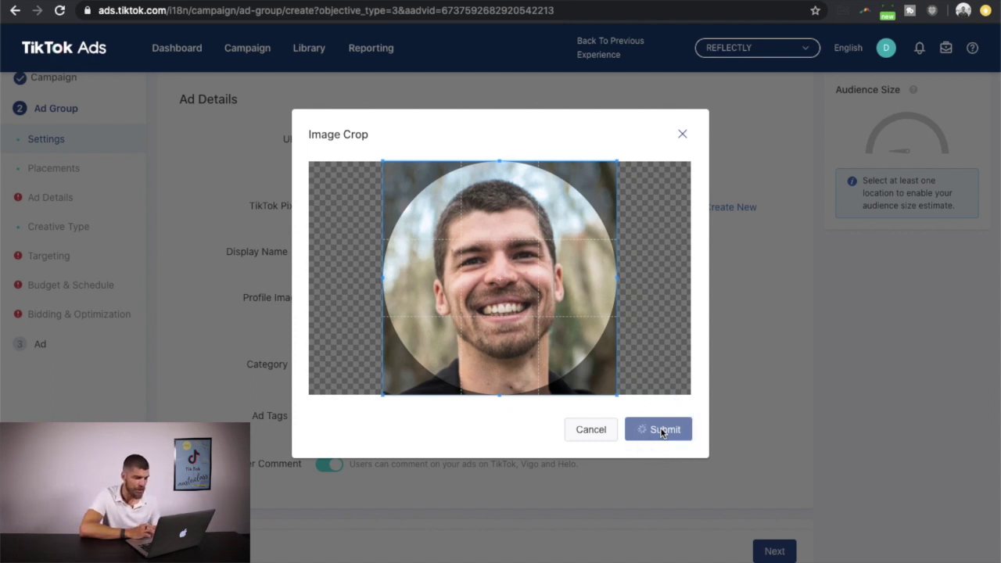
Step: Add the ad tags "money", "money app" and "split payments" to the ad details
scroll(641, 329, down, 1)
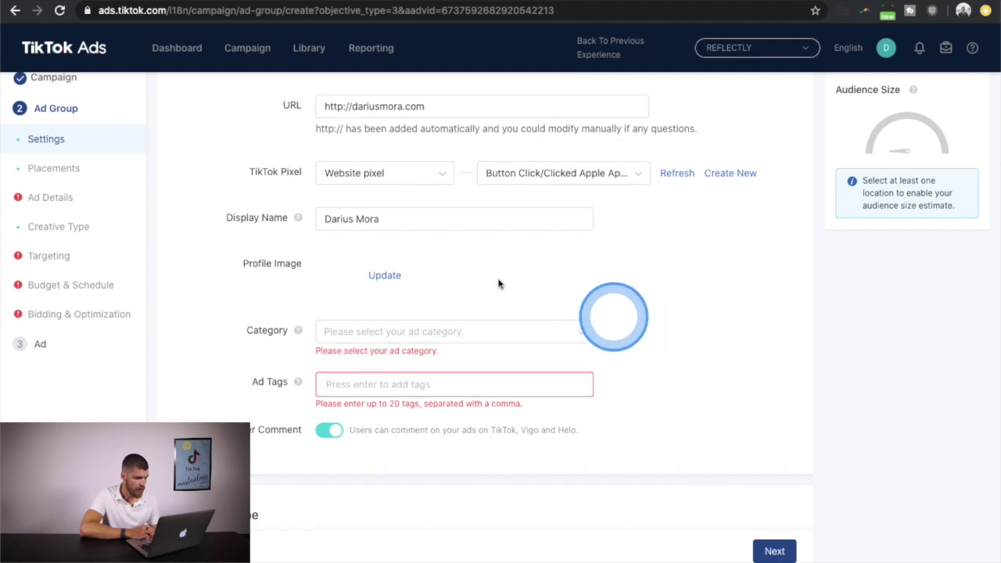
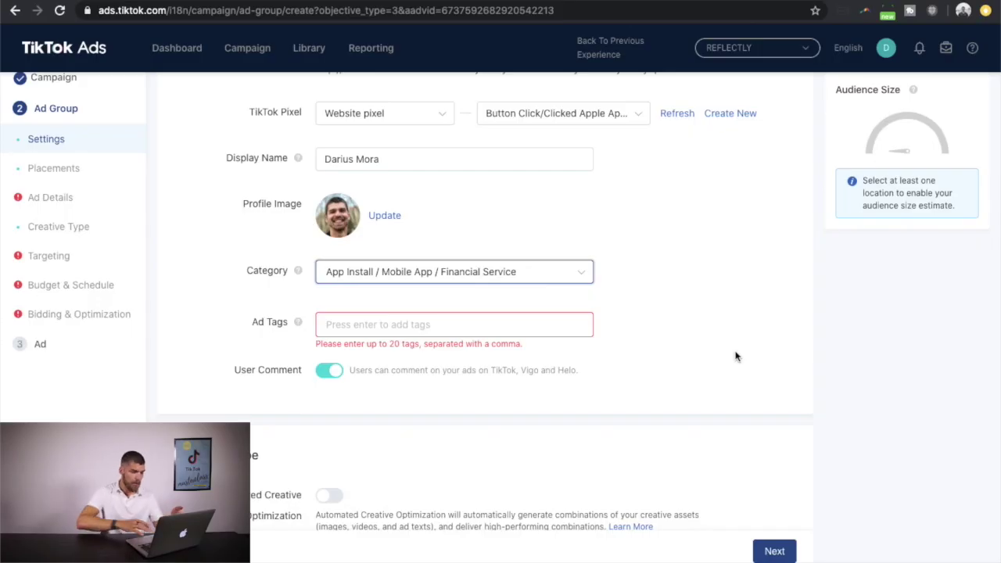
click(391, 328)
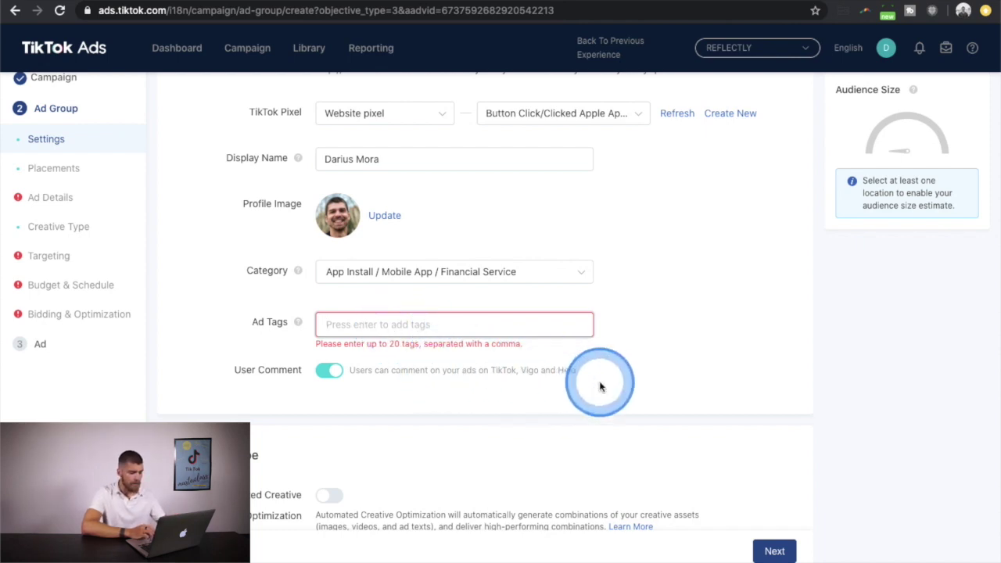
scroll(600, 386, down, 1)
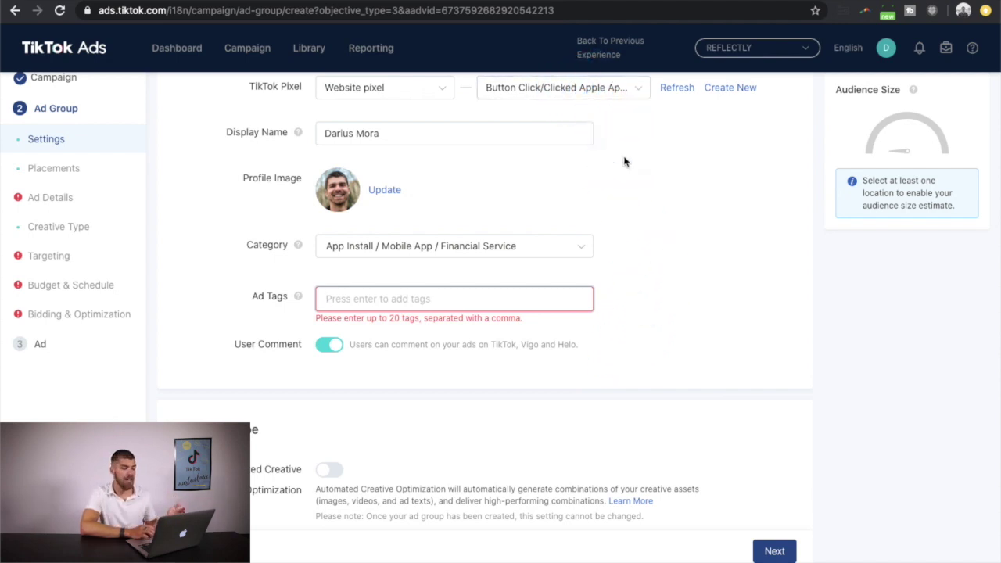
click(410, 305)
text(money)
key(Return)
text(app)
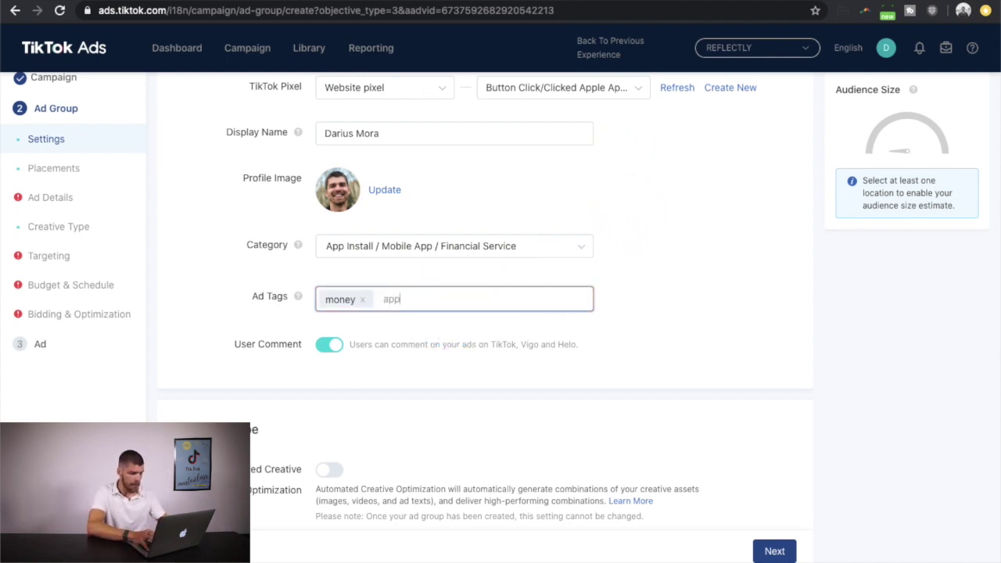
key(Return)
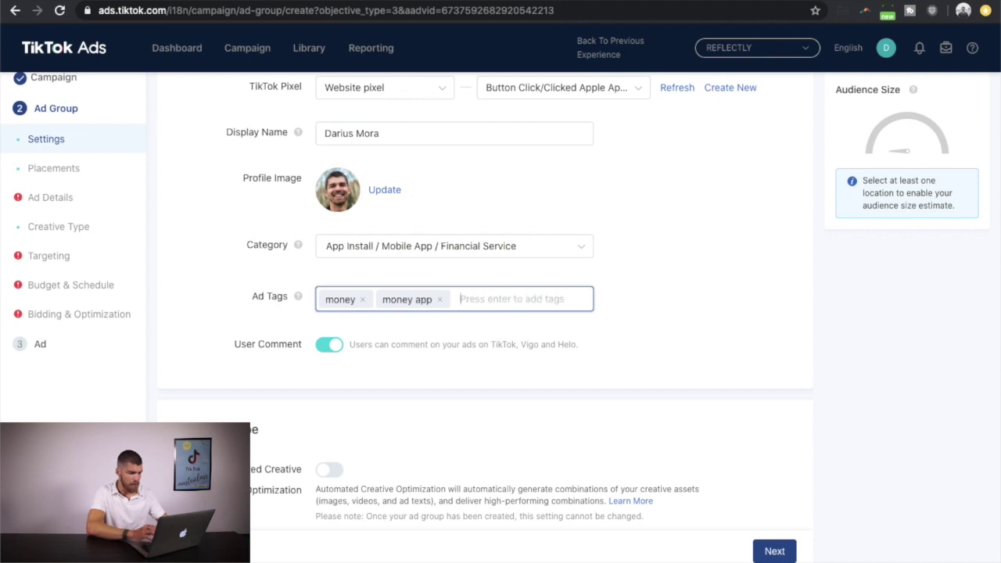
text(split payments)
key(Return)
Step: Add three more ad tags: "payments", "cash" and "cash app"
text(payment)
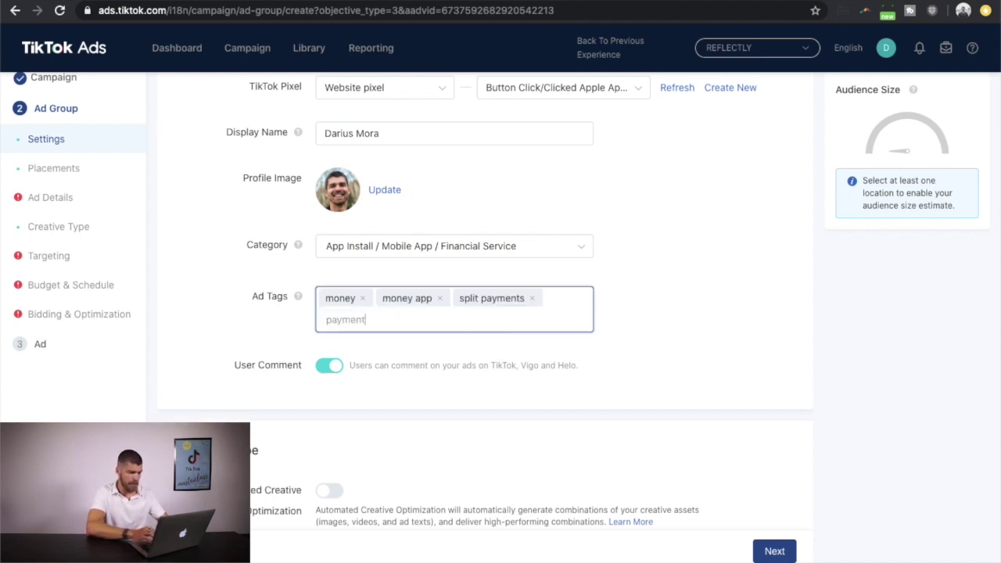
text(s)
key(Return)
text(cash)
key(Return)
text(cash a)
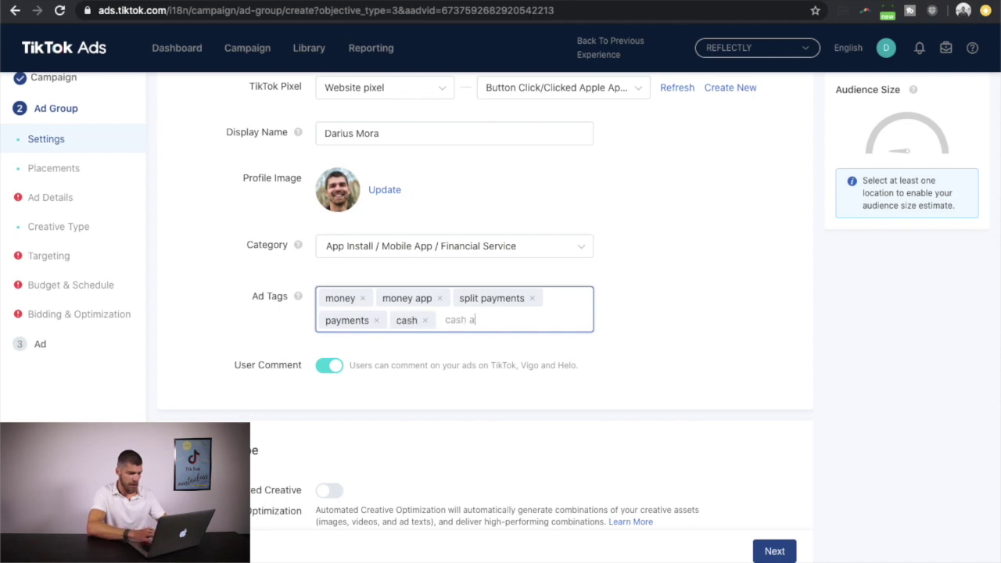
text(pp)
key(Return)
click(648, 307)
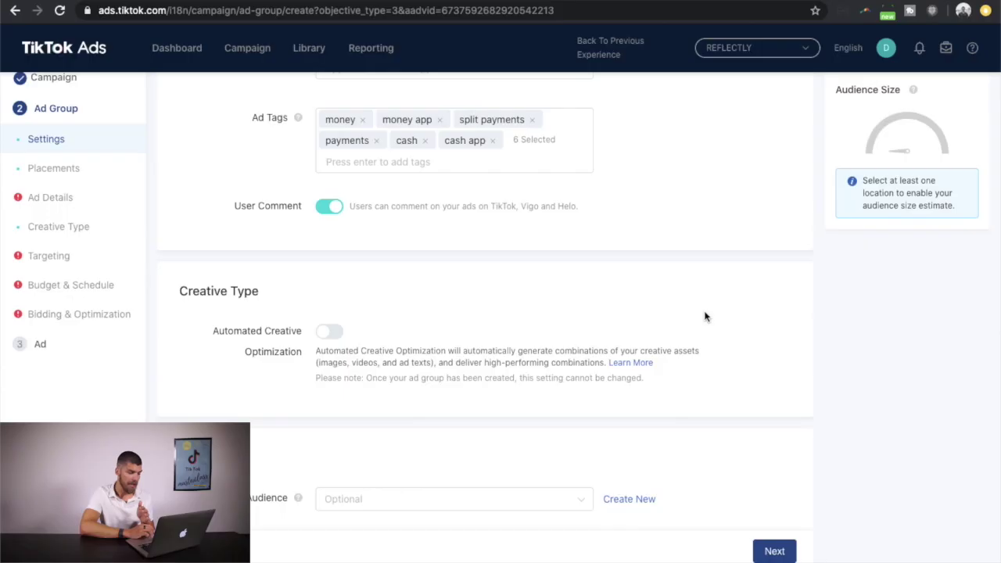
Step: Review the Automated Creative Optimization setting and the audience, demographics and interest category options in the ad group's targeting
scroll(704, 315, down, 2)
click(386, 241)
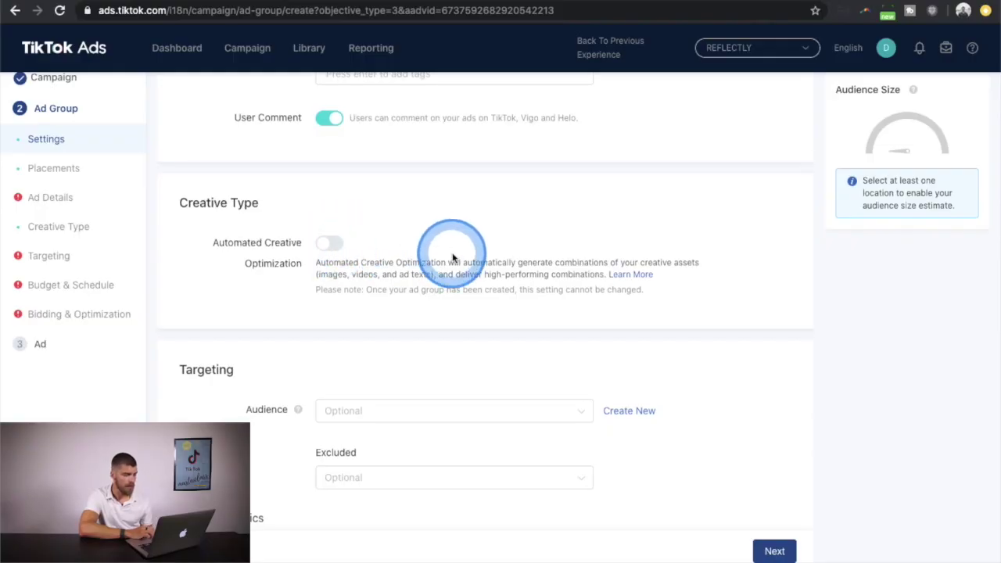
scroll(448, 253, down, 1)
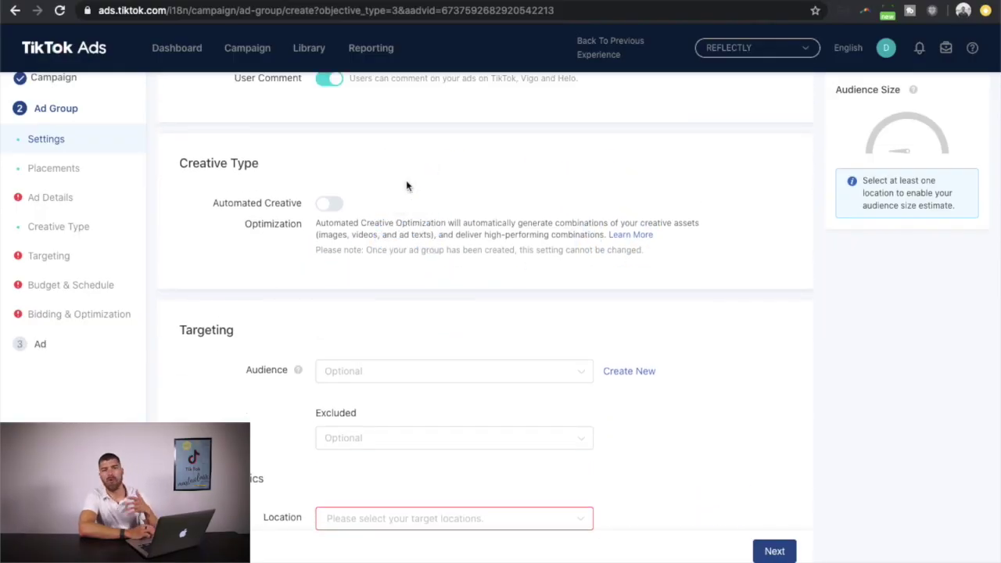
scroll(413, 258, down, 3)
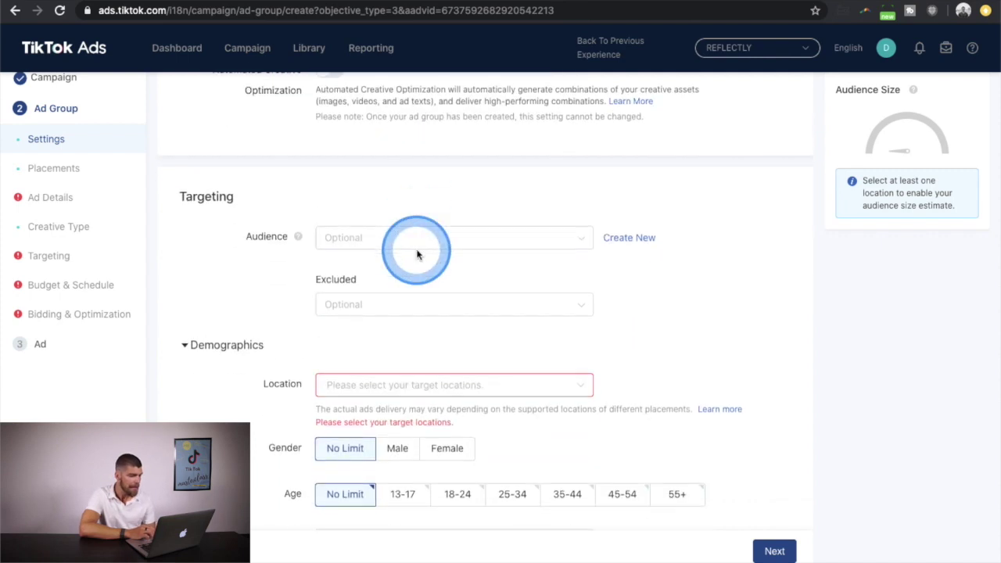
scroll(243, 312, down, 1)
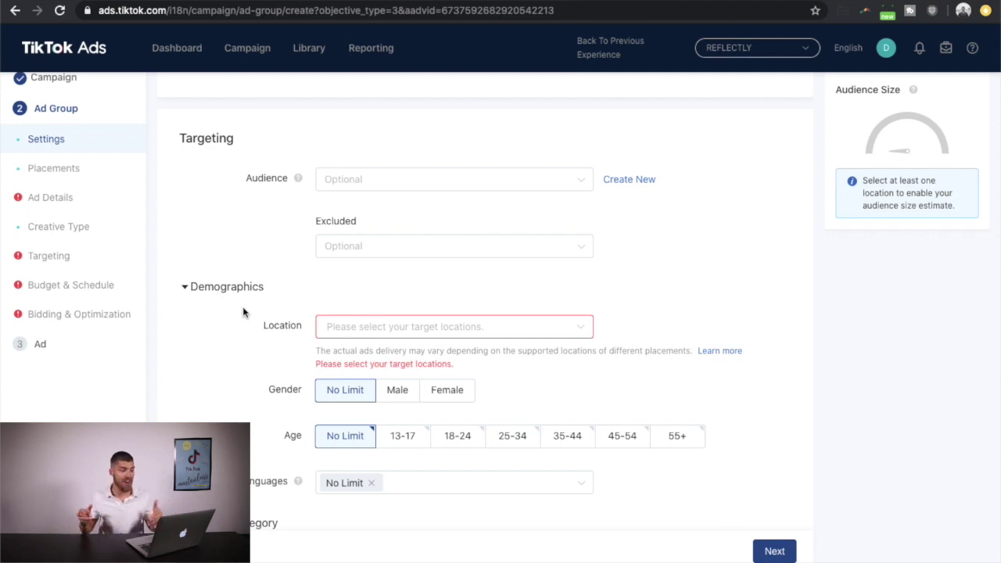
scroll(243, 312, down, 1)
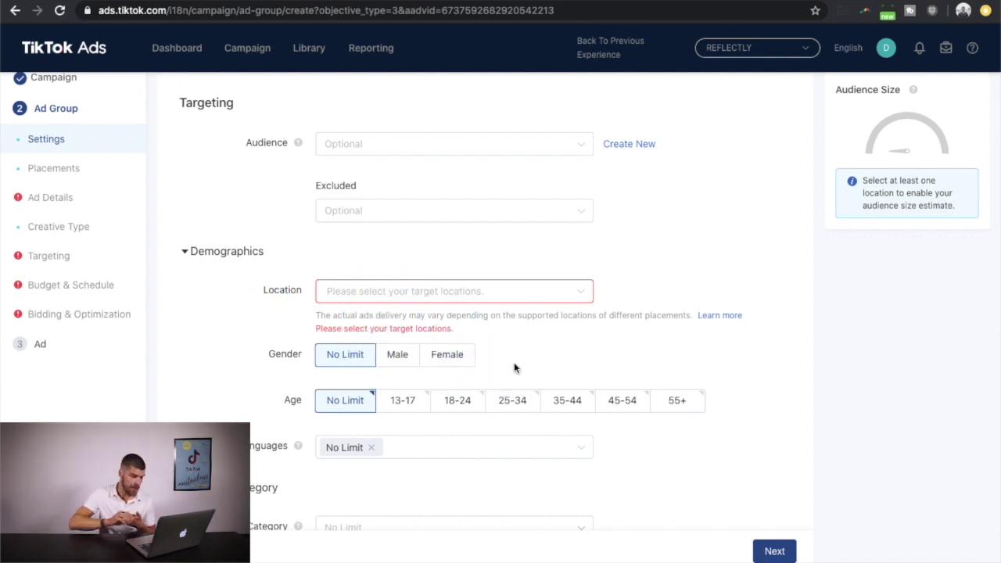
scroll(380, 420, down, 3)
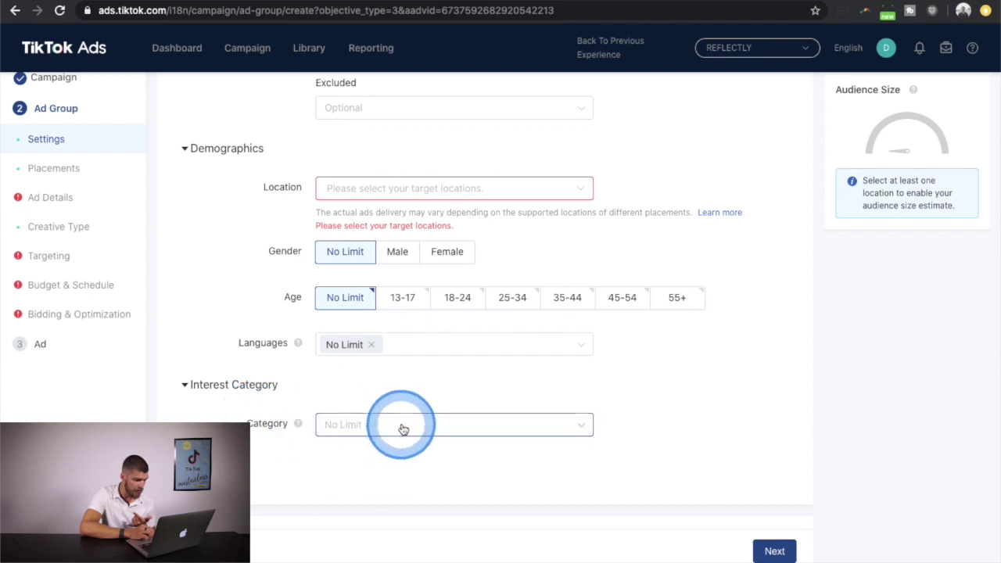
click(408, 430)
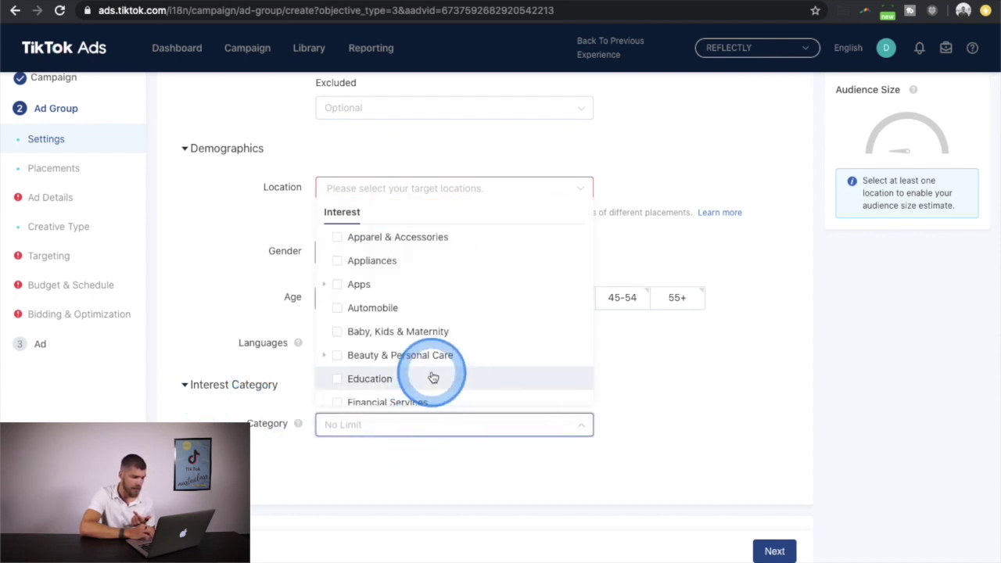
scroll(399, 285, down, 1)
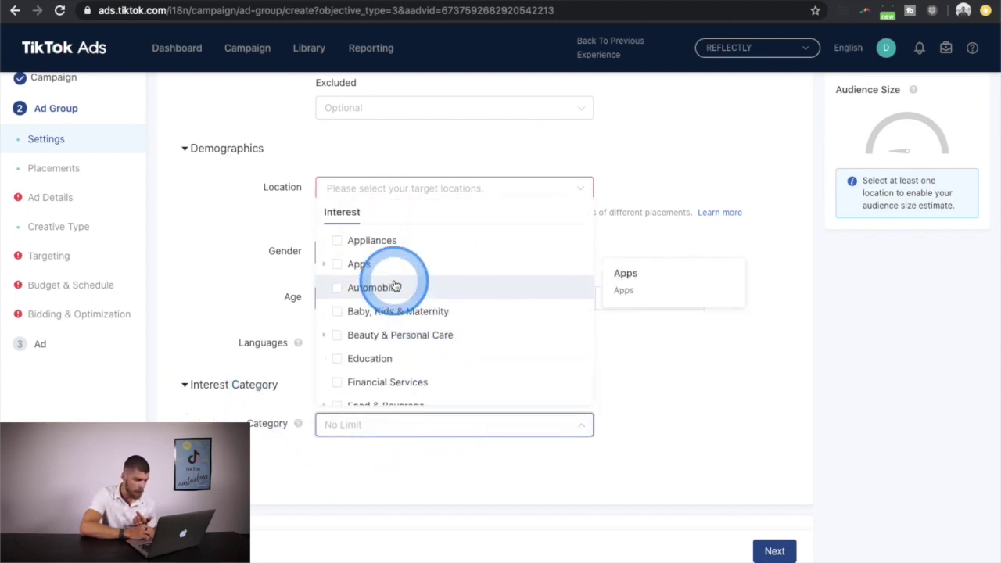
click(338, 282)
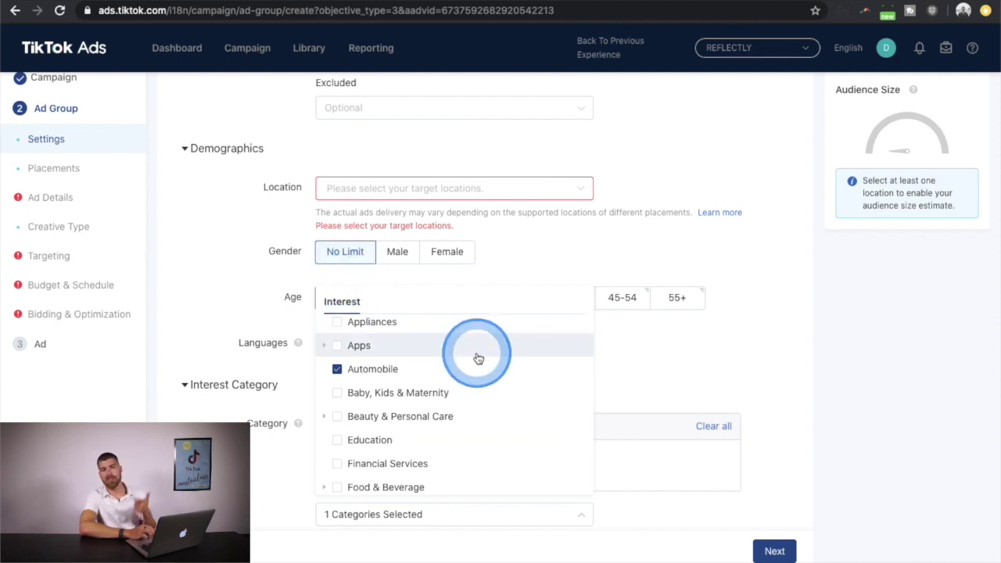
click(337, 368)
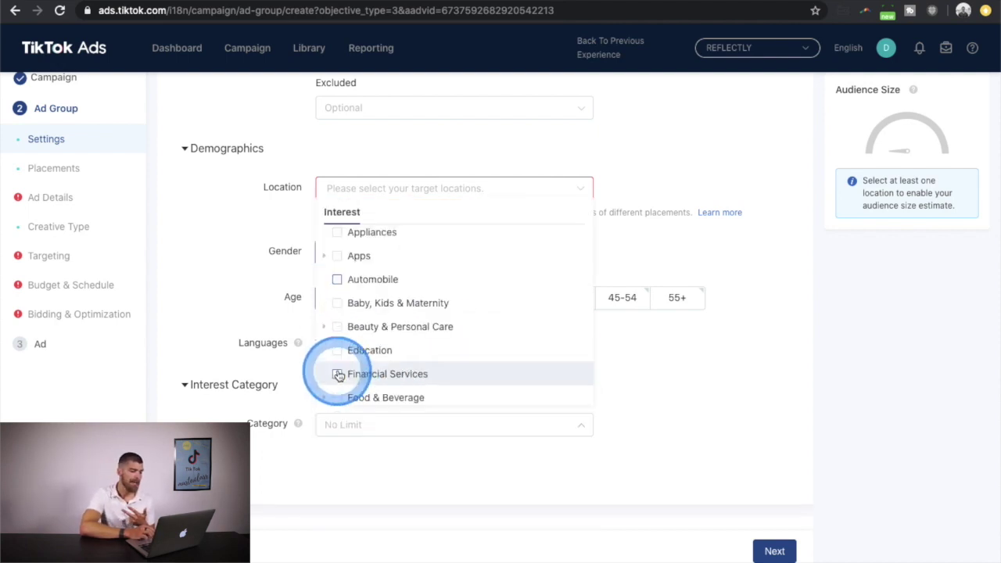
click(687, 371)
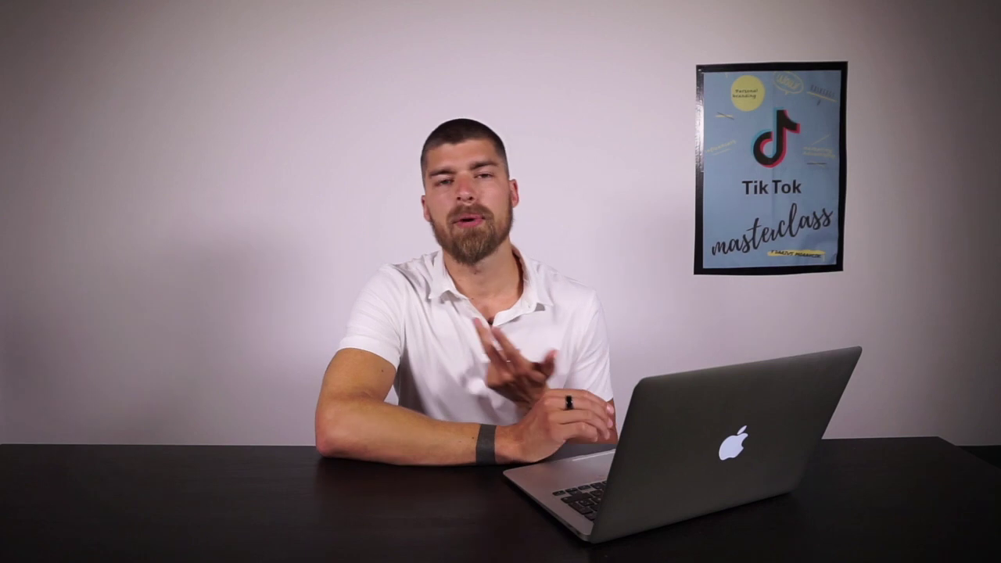